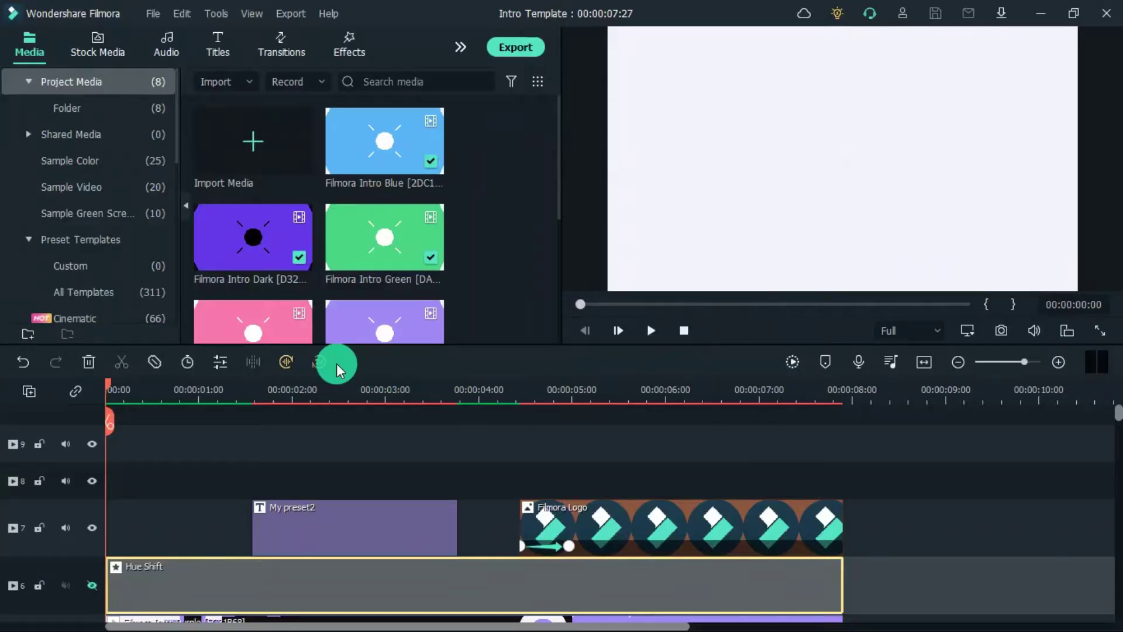
Play the intro preview and box-select all seven Filmora Intro Template files.
key("space")
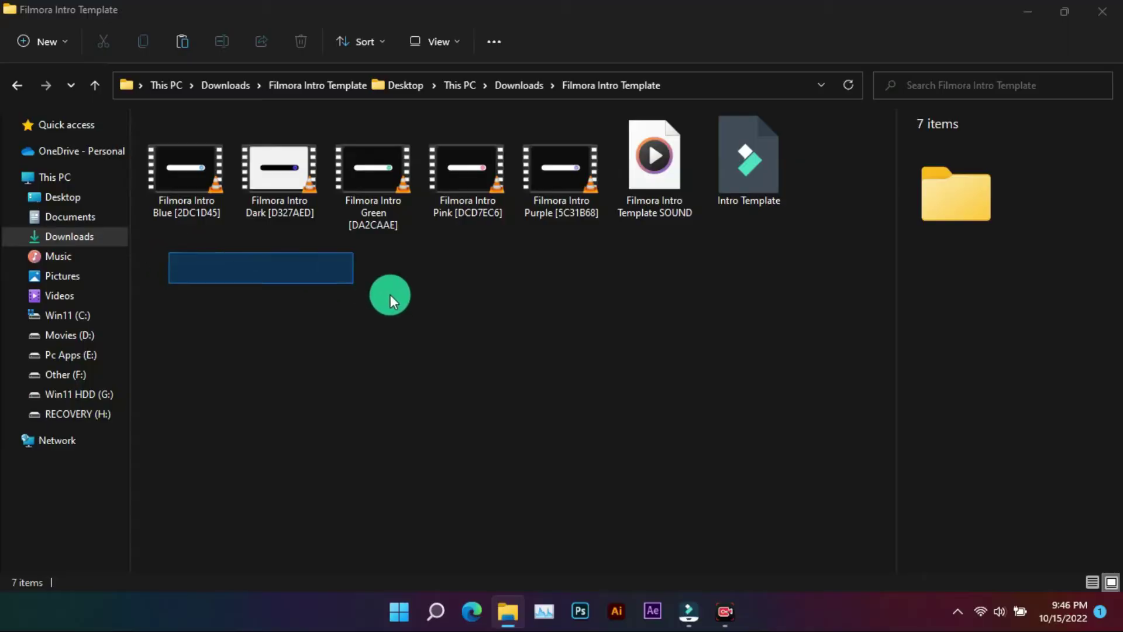
left_click_drag(391, 294, 662, 252)
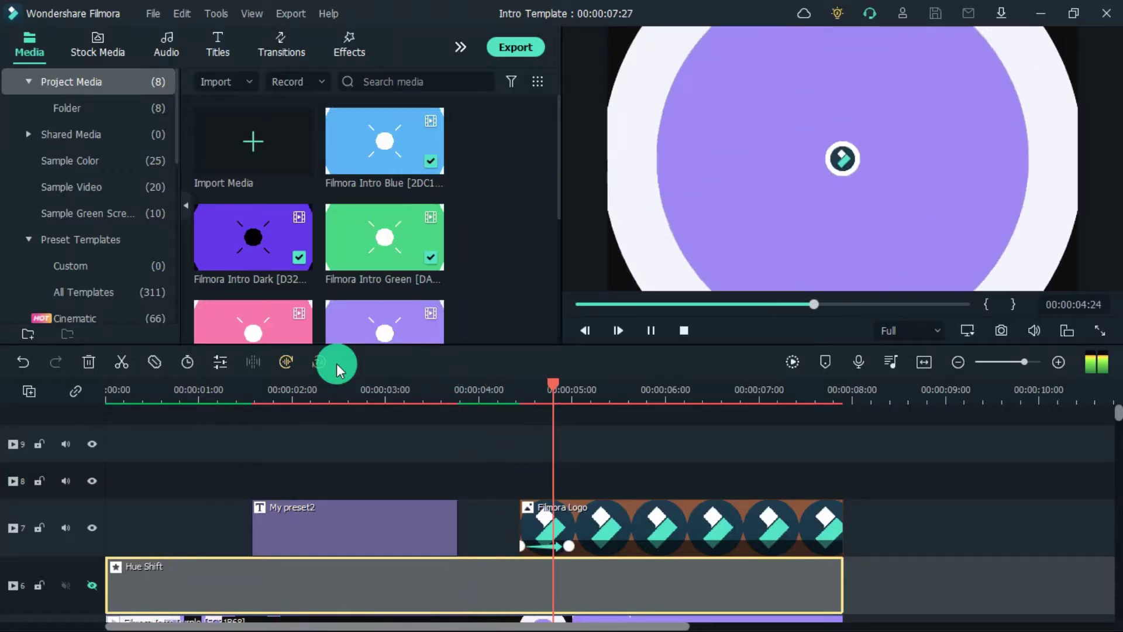
Pause at the one-second mark and hide the purple and dark intro variants.
key("space")
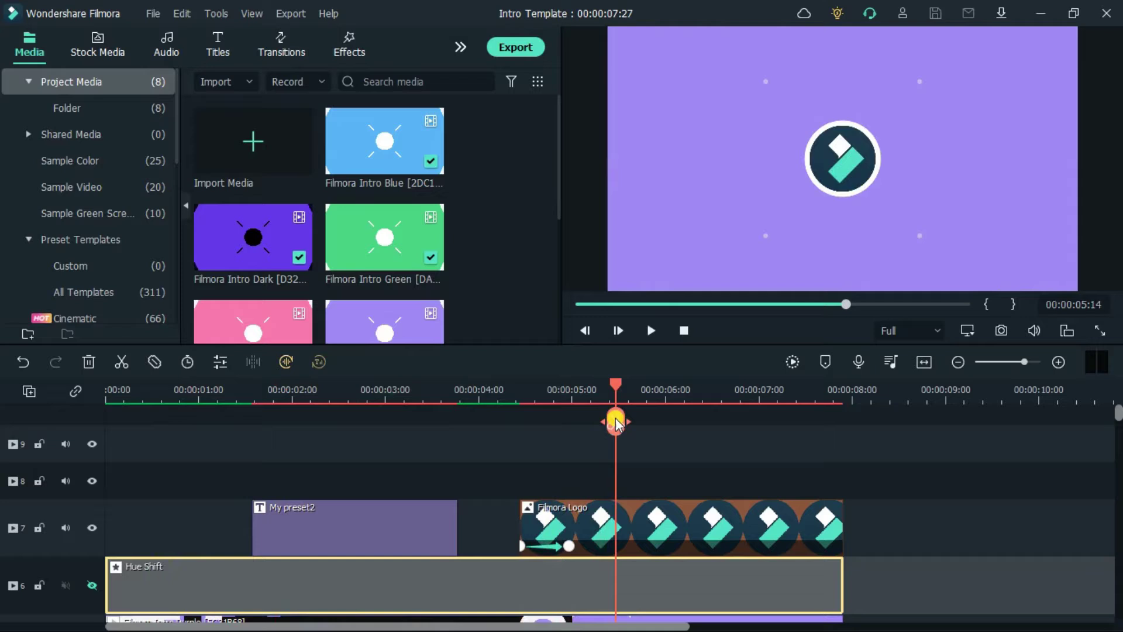
left_click_drag(615, 422, 214, 423)
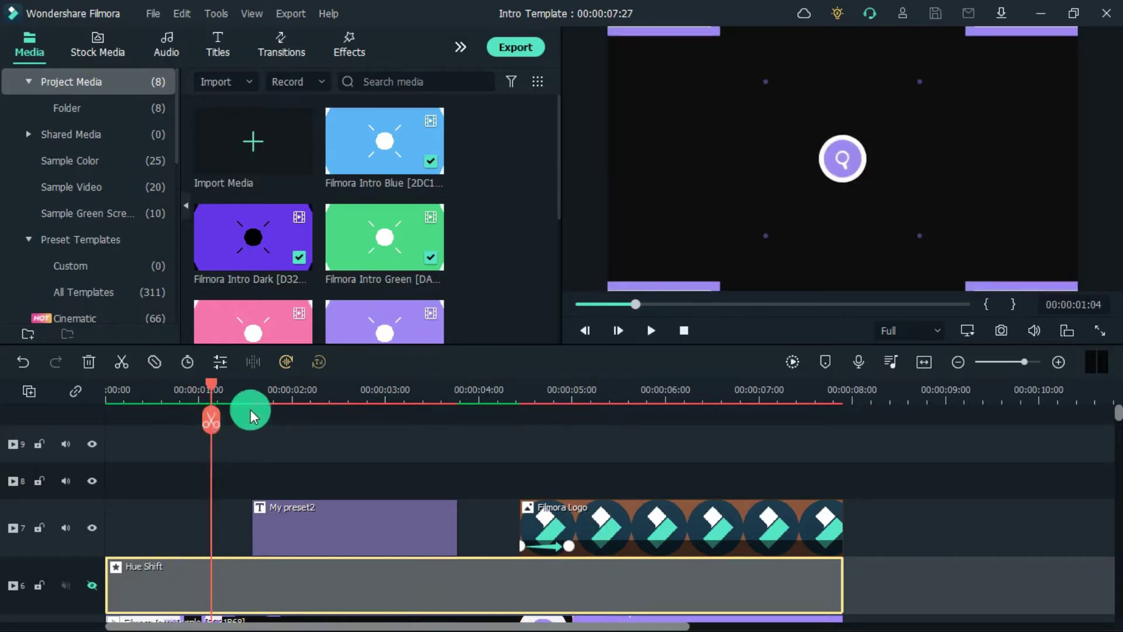
scroll(313, 451, "down", 2)
scroll(313, 452, "down", 3)
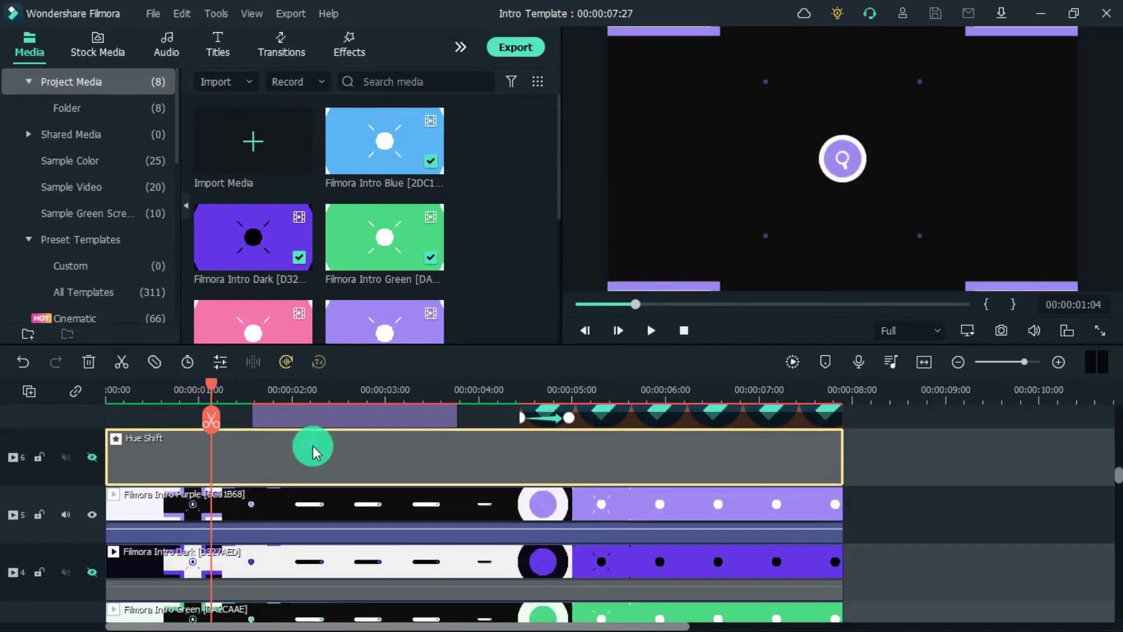
scroll(215, 494, "down", 1)
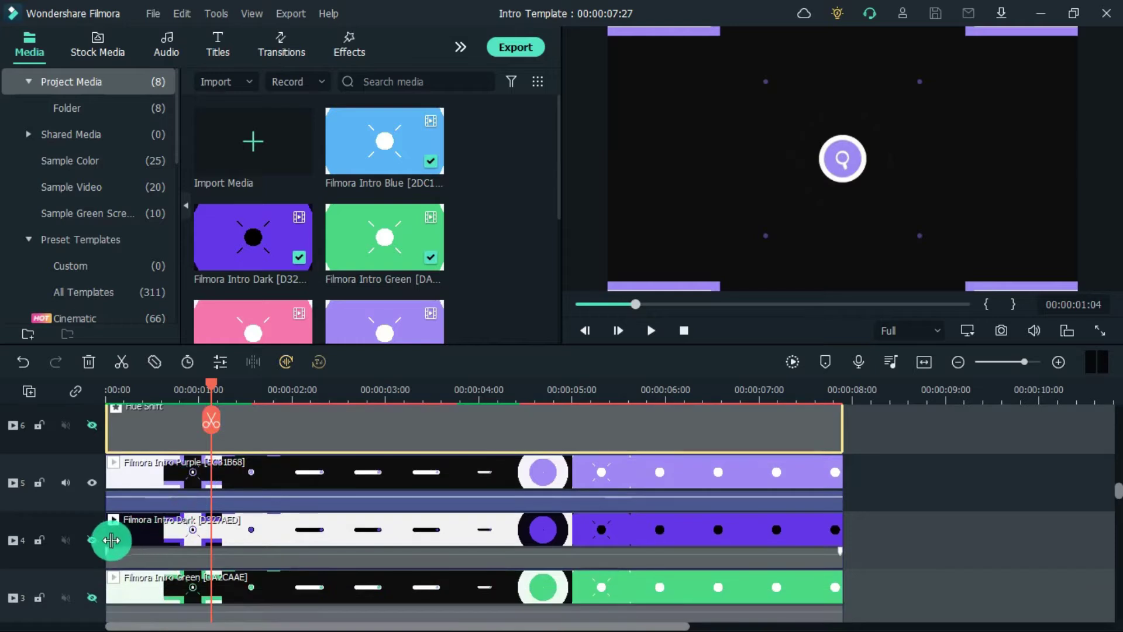
left_click(91, 484)
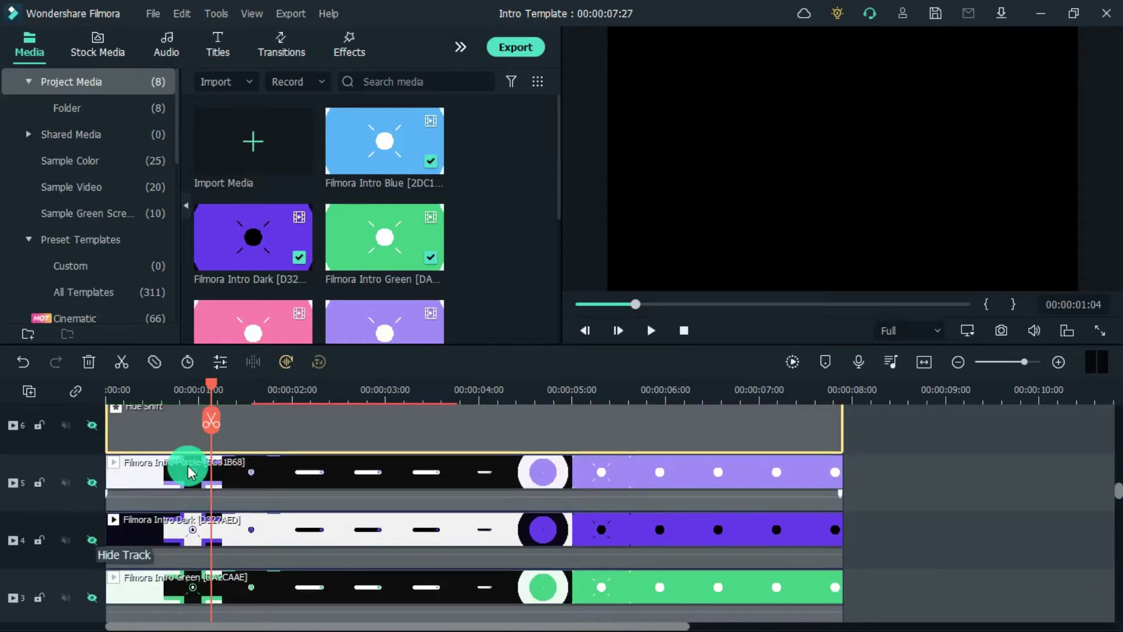
left_click(94, 540)
left_click_drag(210, 427, 199, 440)
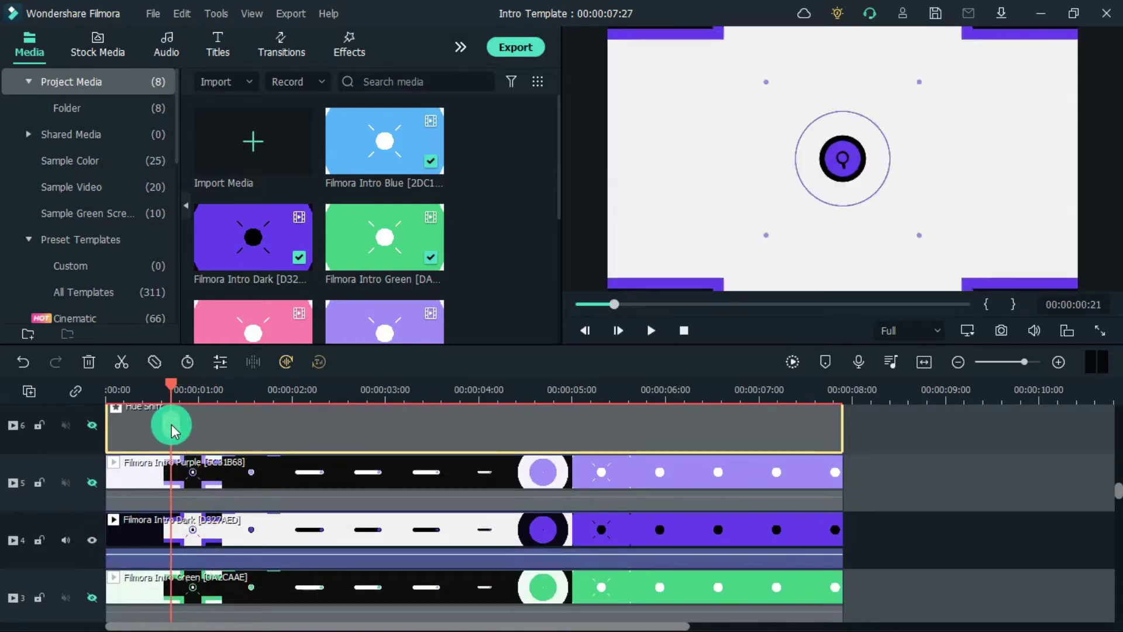
Toggle the purple, dark, pink and blue variants so only Filmora Intro Green shows.
left_click(92, 483)
left_click(93, 483)
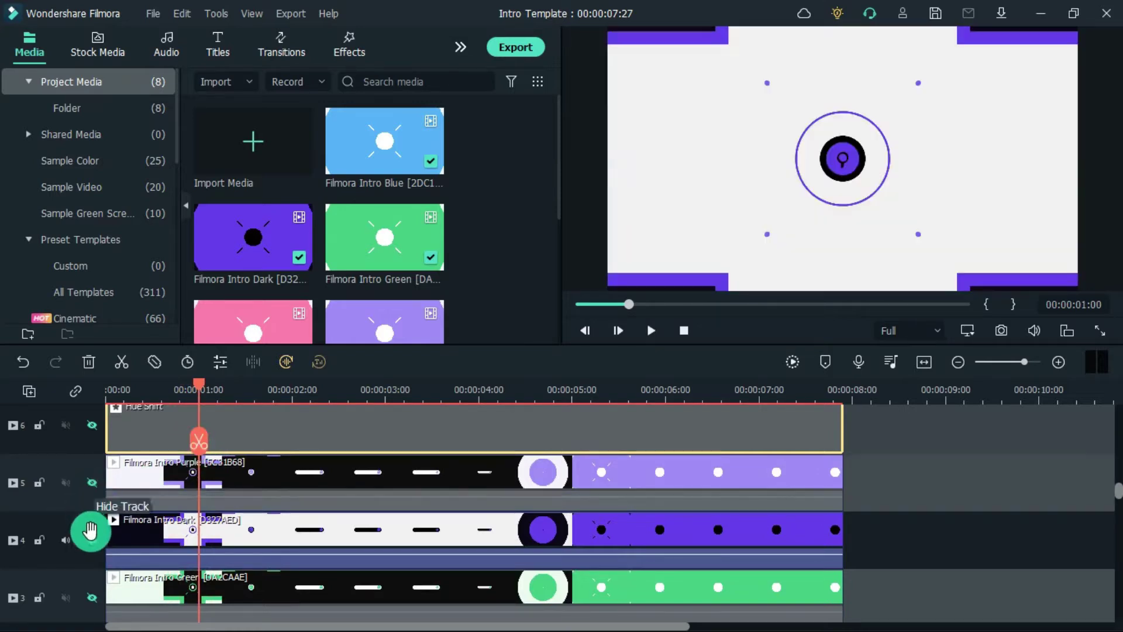
left_click(93, 541)
scroll(94, 545, "down", 1)
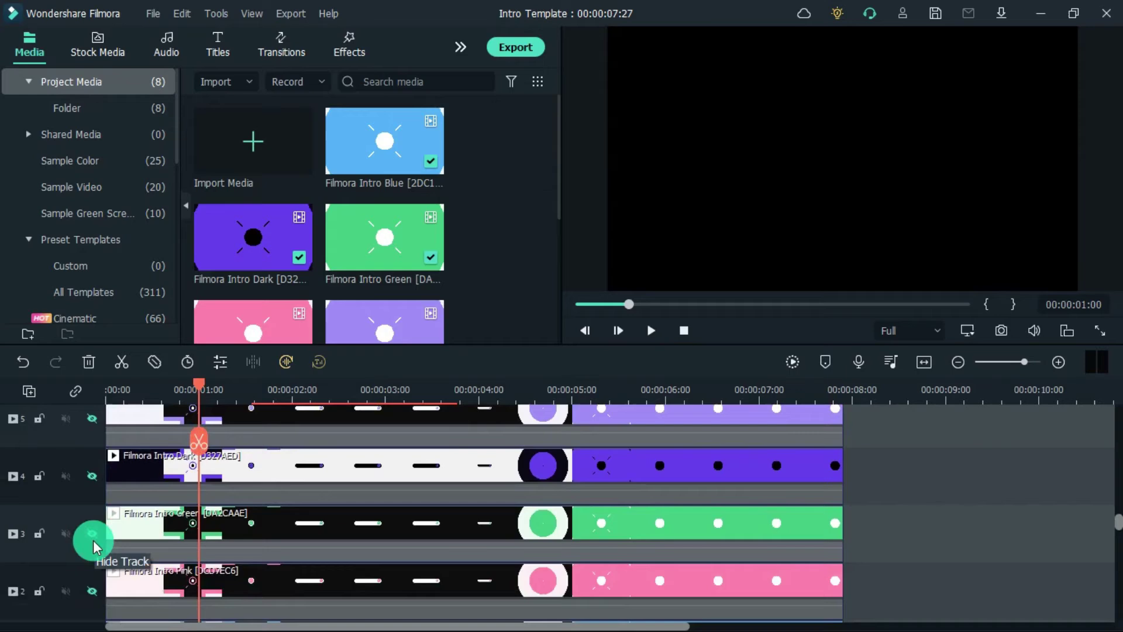
left_click(91, 534)
scroll(93, 541, "down", 1)
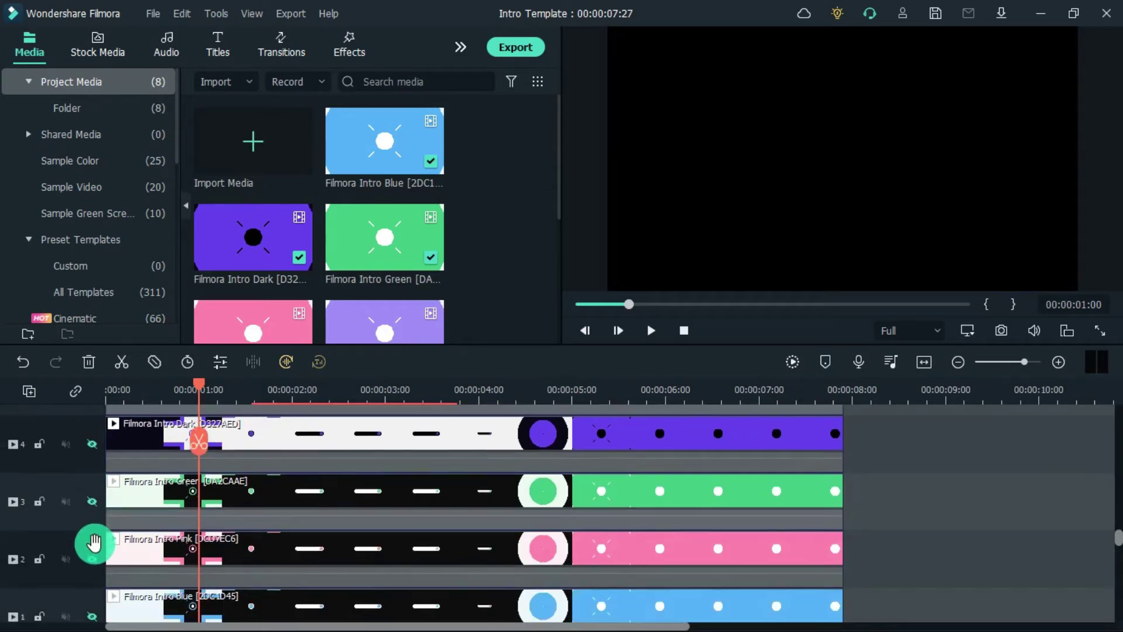
left_click(94, 559)
scroll(94, 553, "down", 1)
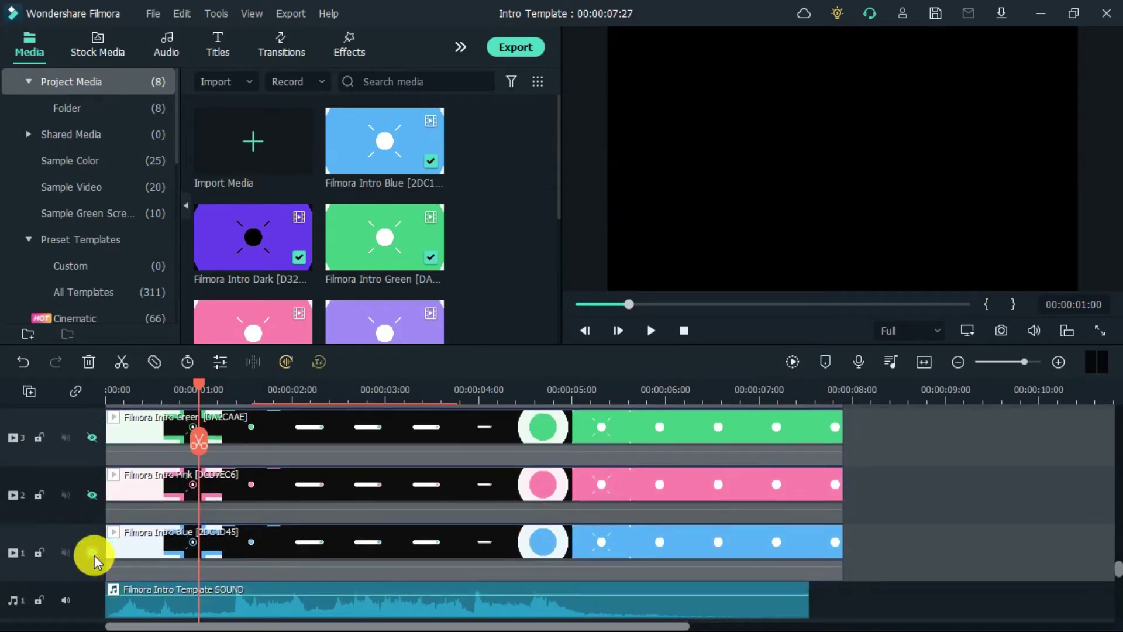
left_click(92, 555)
scroll(105, 533, "up", 4)
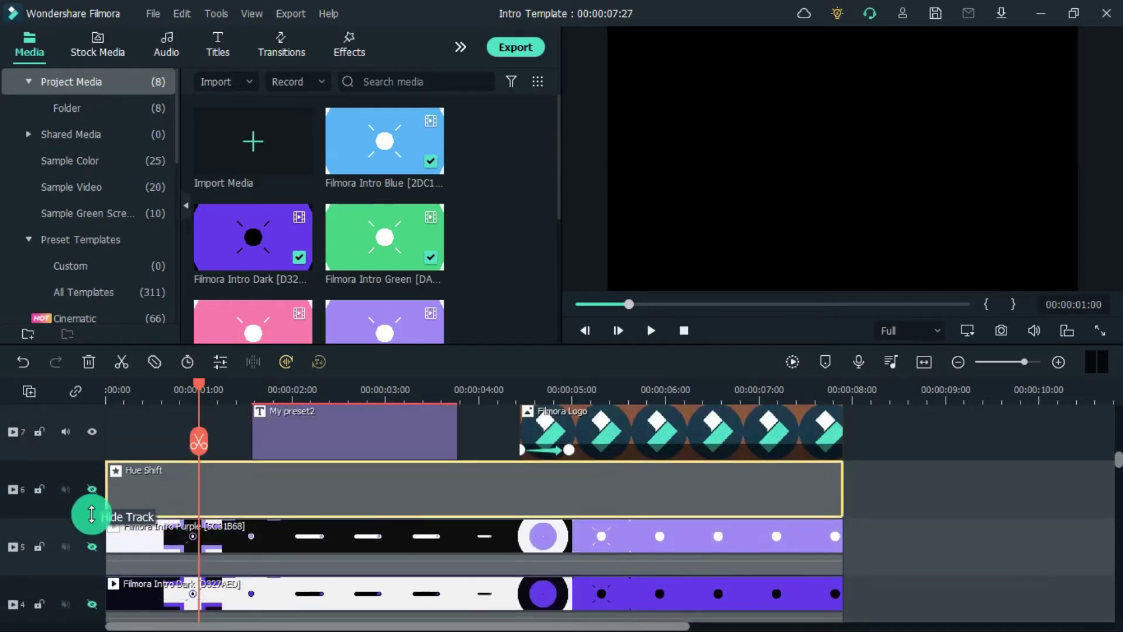
scroll(92, 526, "down", 1)
scroll(94, 537, "down", 1)
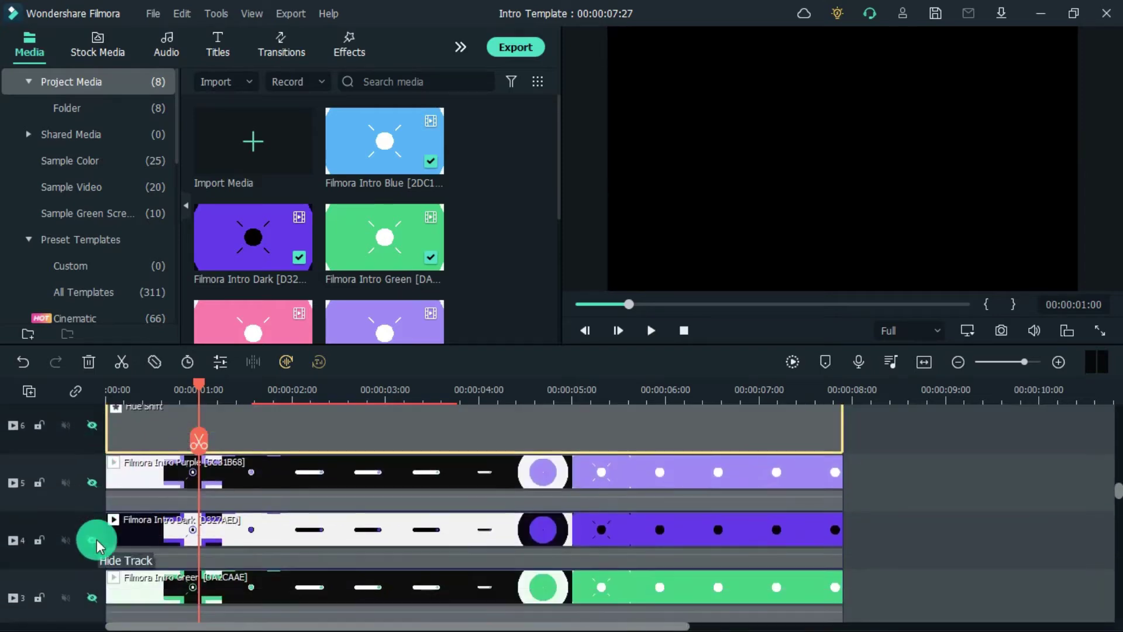
left_click(92, 598)
scroll(92, 562, "up", 1)
scroll(94, 551, "up", 1)
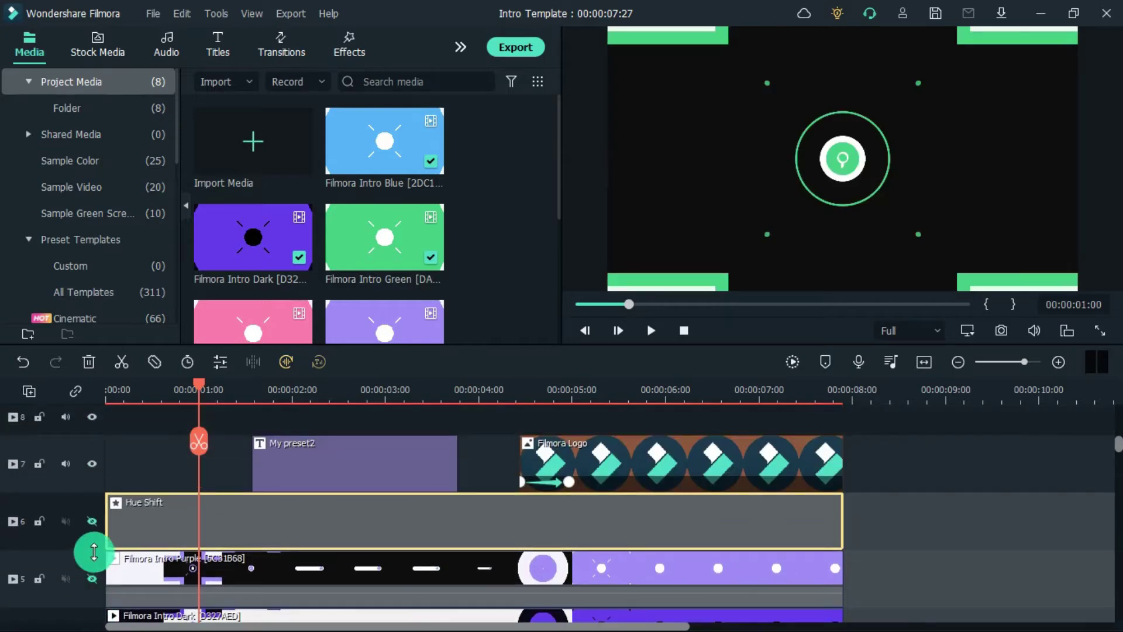
Enable the Hue Shift layer and adjust its Hue slider to recolour the intro.
left_click(91, 524)
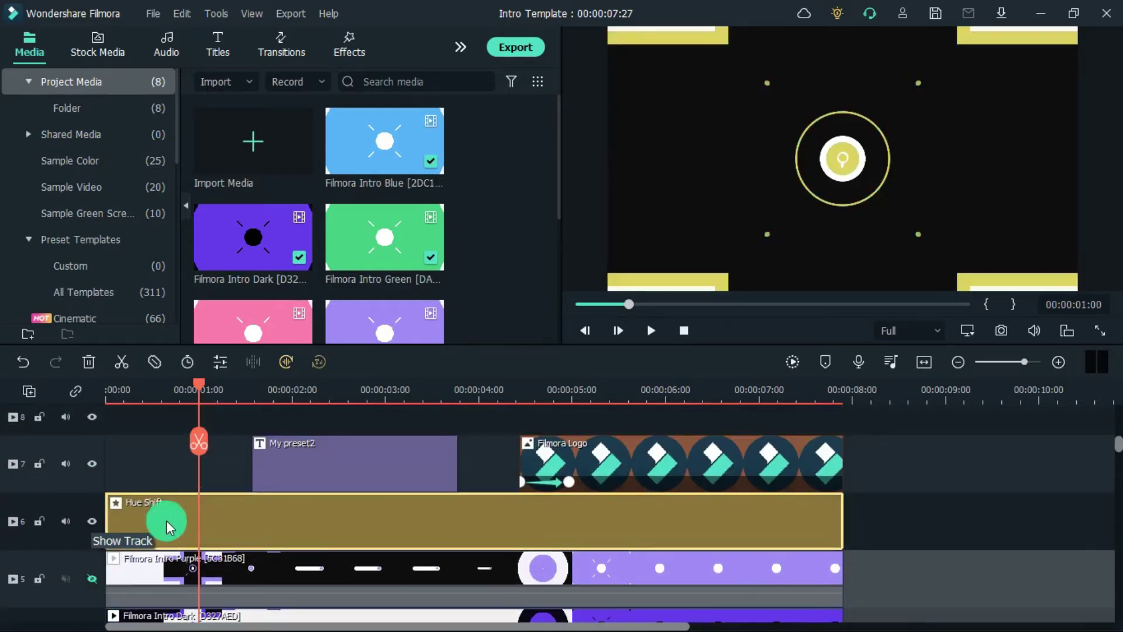
left_click(220, 361)
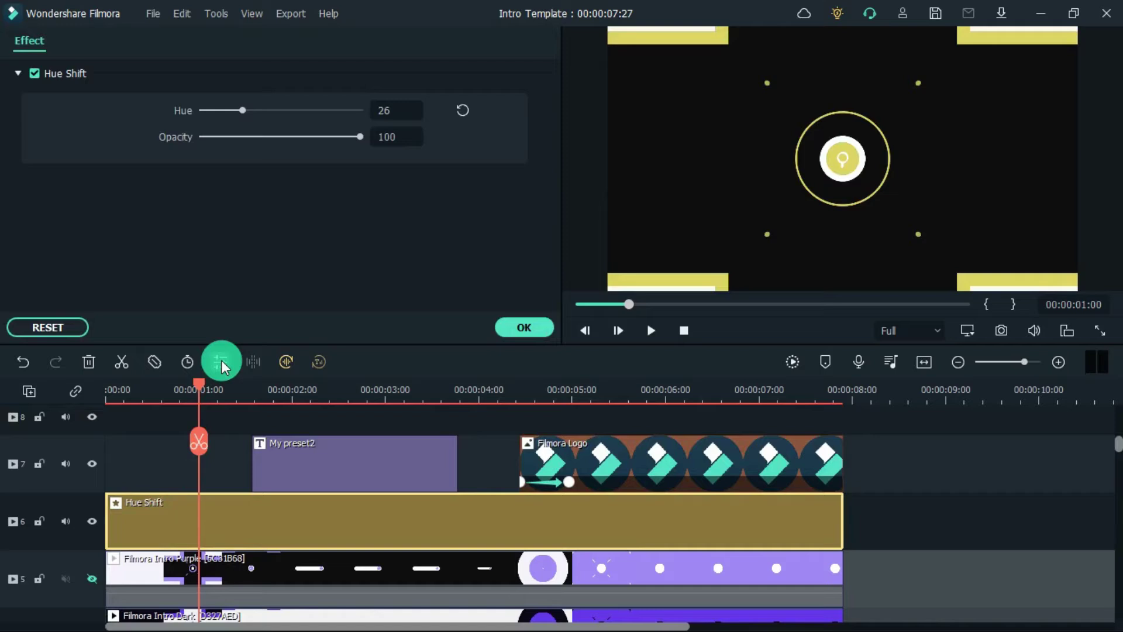
mouse_move(245, 116)
left_mouse_down()
mouse_move(337, 133)
mouse_move(200, 143)
left_mouse_up()
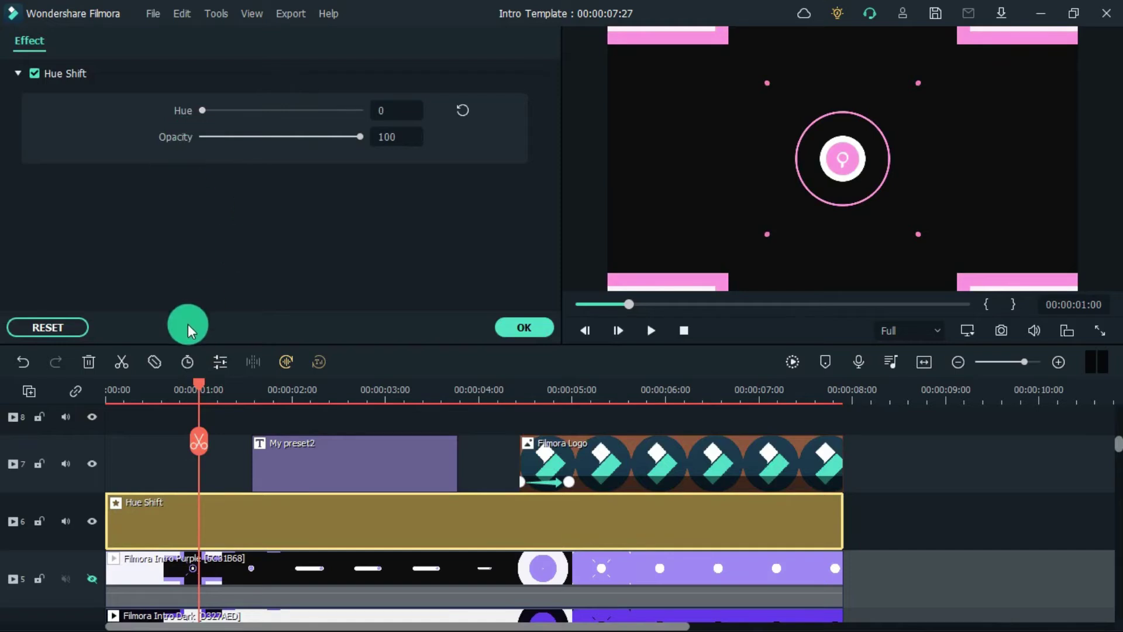
Hide the Hue Shift track to restore the green colours and confirm the settings.
left_click(91, 523)
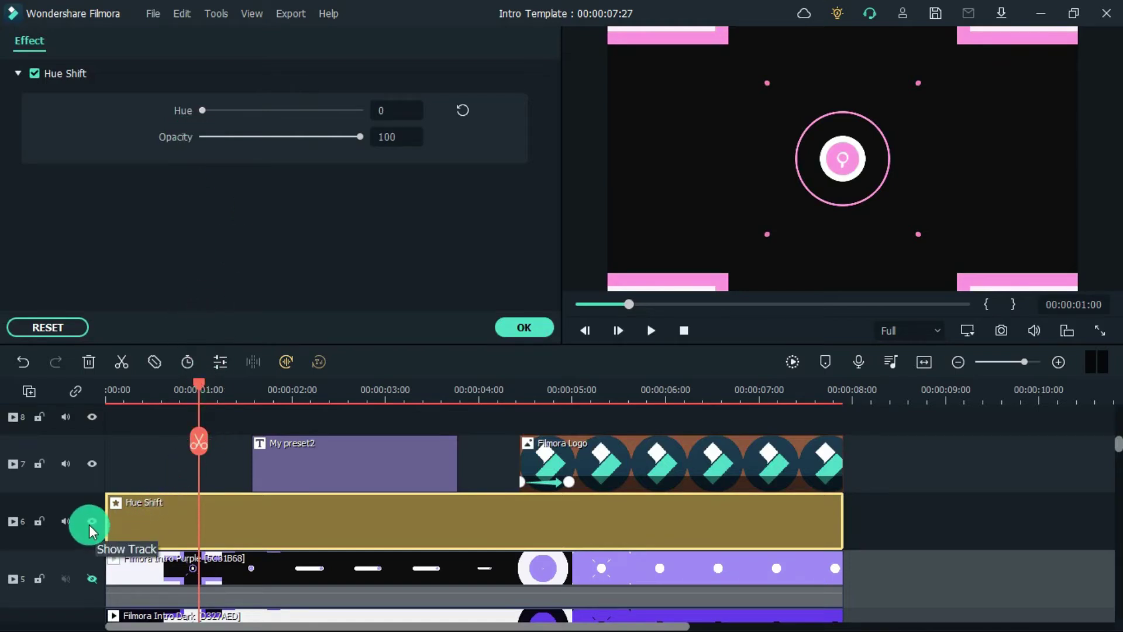
left_click(91, 525)
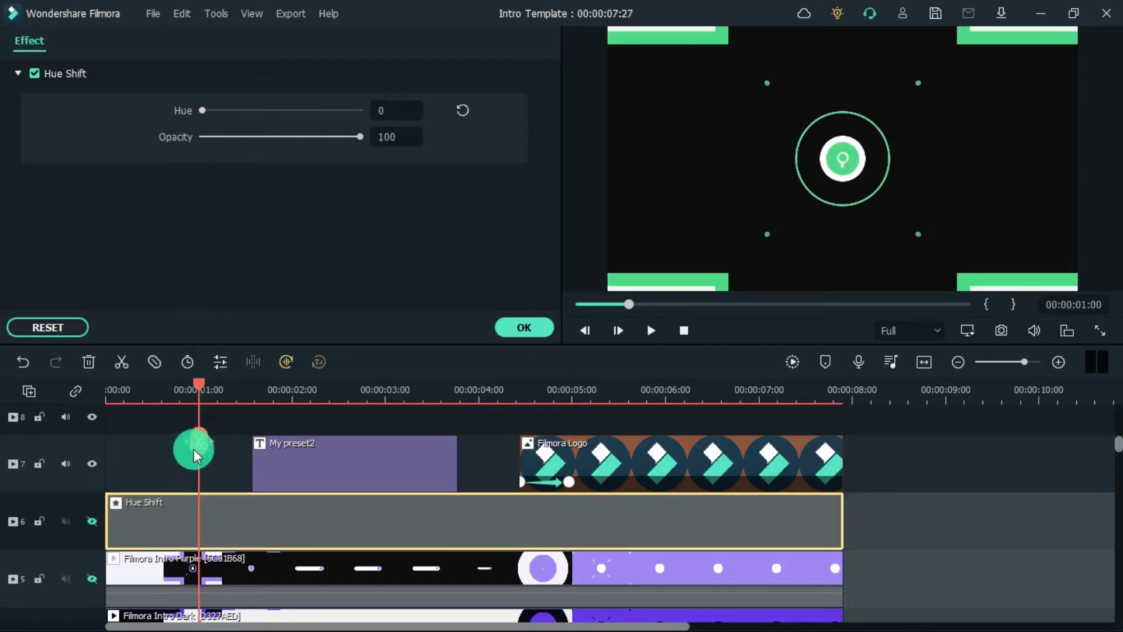
left_click(523, 327)
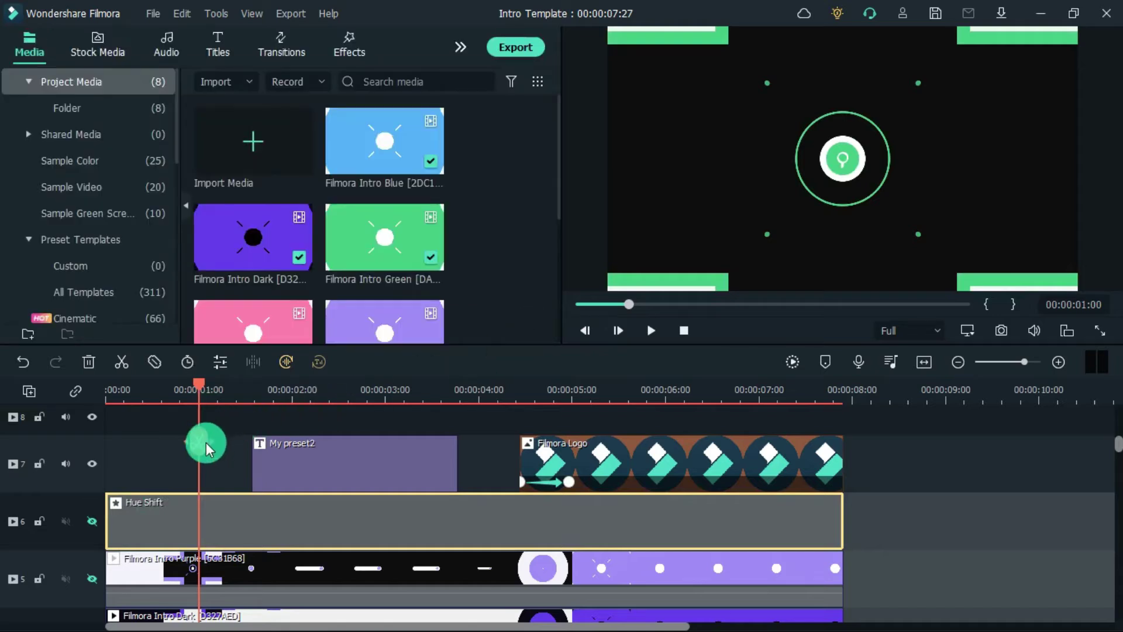
left_click_drag(200, 444, 311, 461)
Change the My preset2 title from 'enter text here' to 'Spidy Tuts'.
left_click(343, 465)
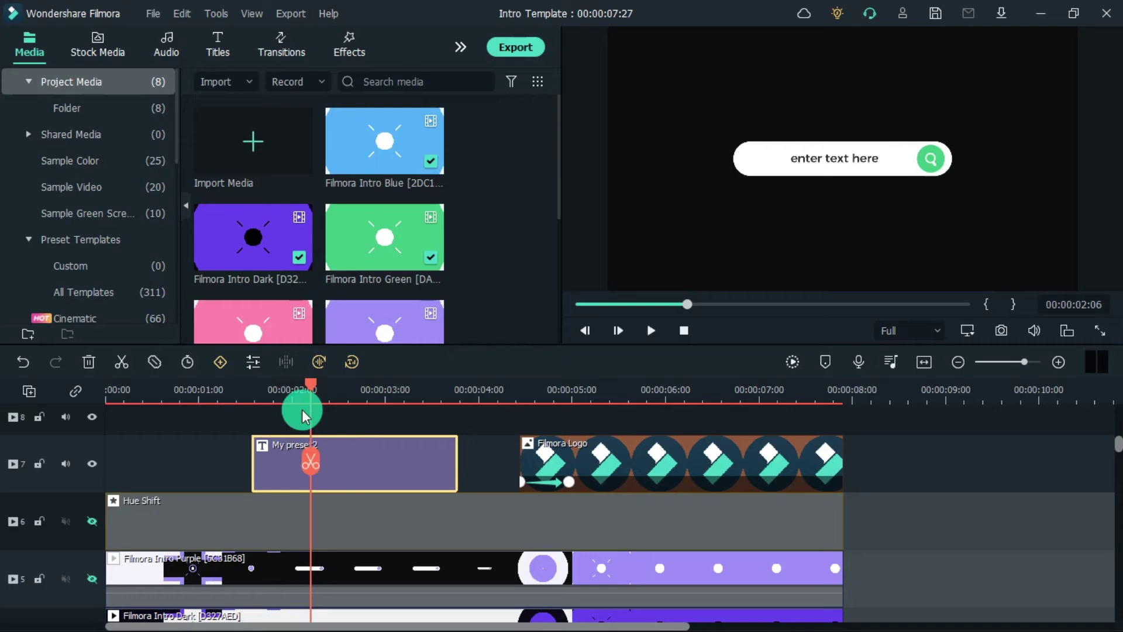
left_click(254, 363)
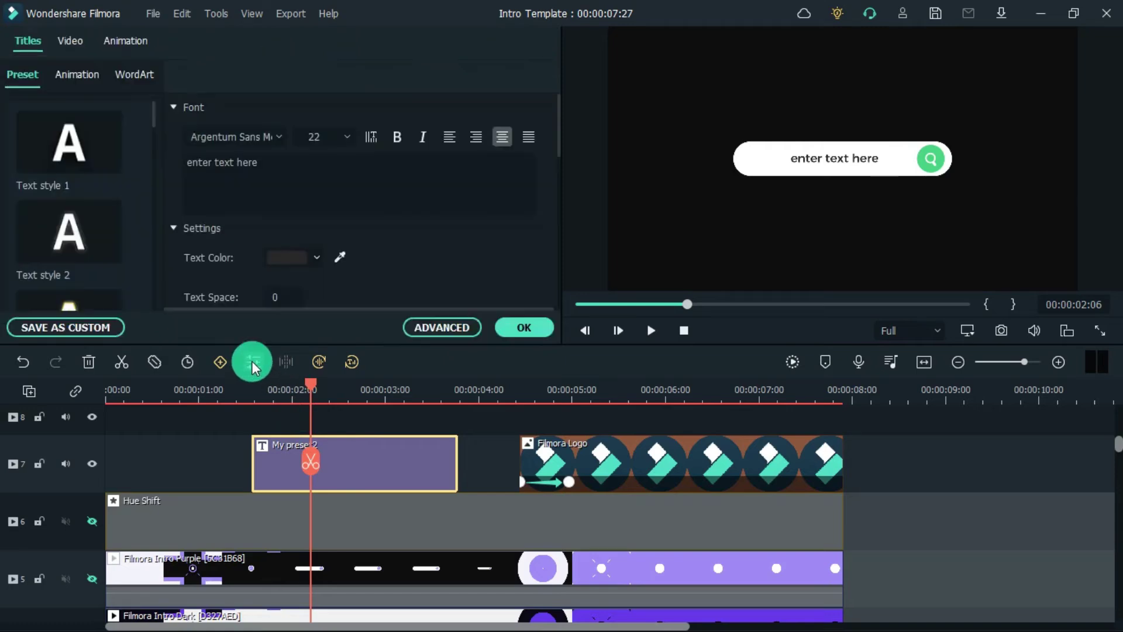
left_click(278, 203)
left_click(279, 173)
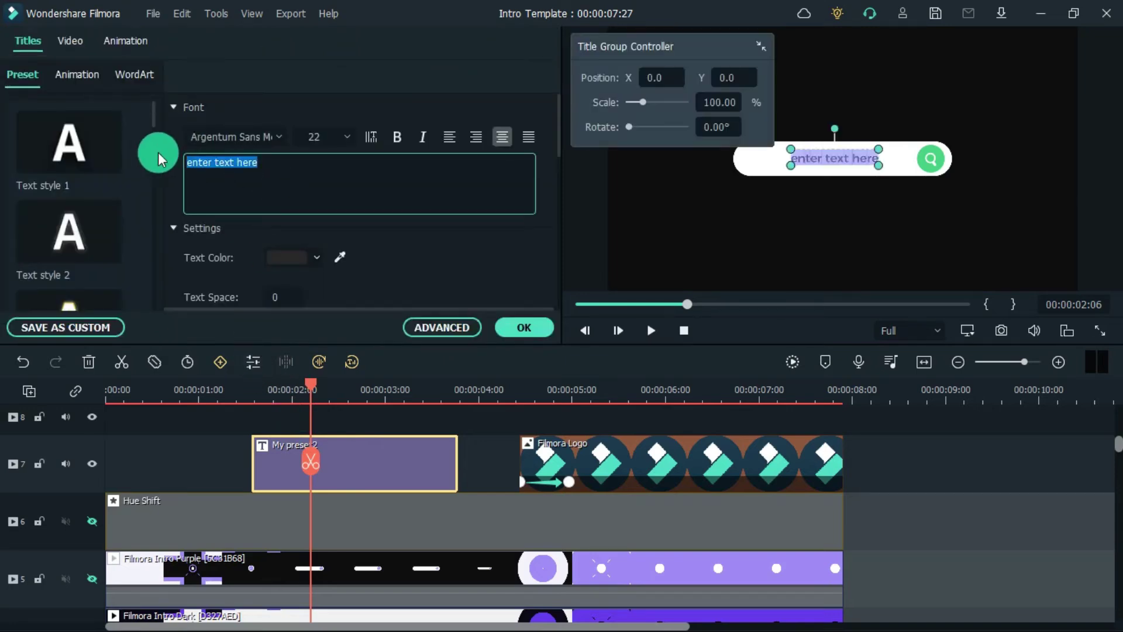
type("Spidy Tuts")
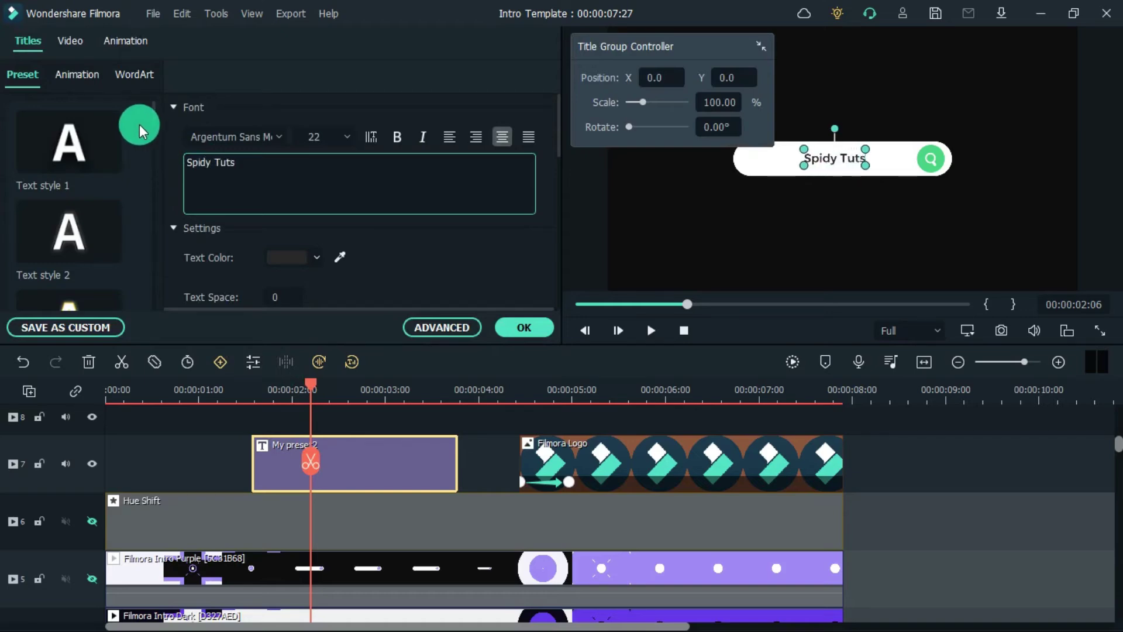
left_click(525, 327)
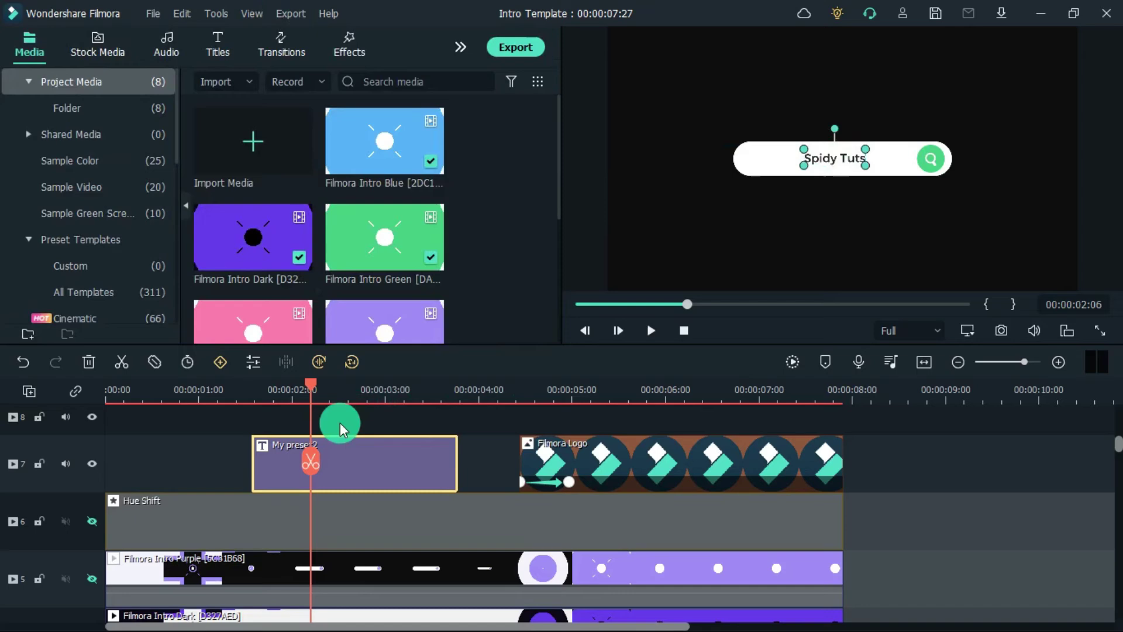
mouse_move(310, 461)
left_mouse_down()
mouse_move(526, 464)
mouse_move(624, 482)
mouse_move(584, 493)
mouse_move(517, 479)
left_mouse_up()
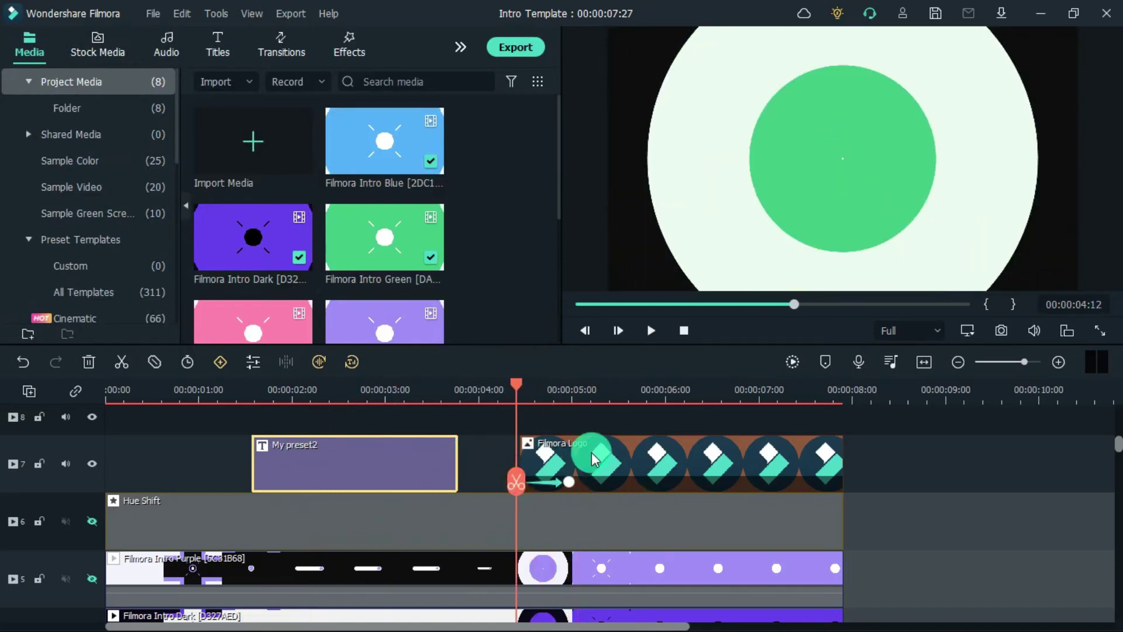
left_click(599, 462)
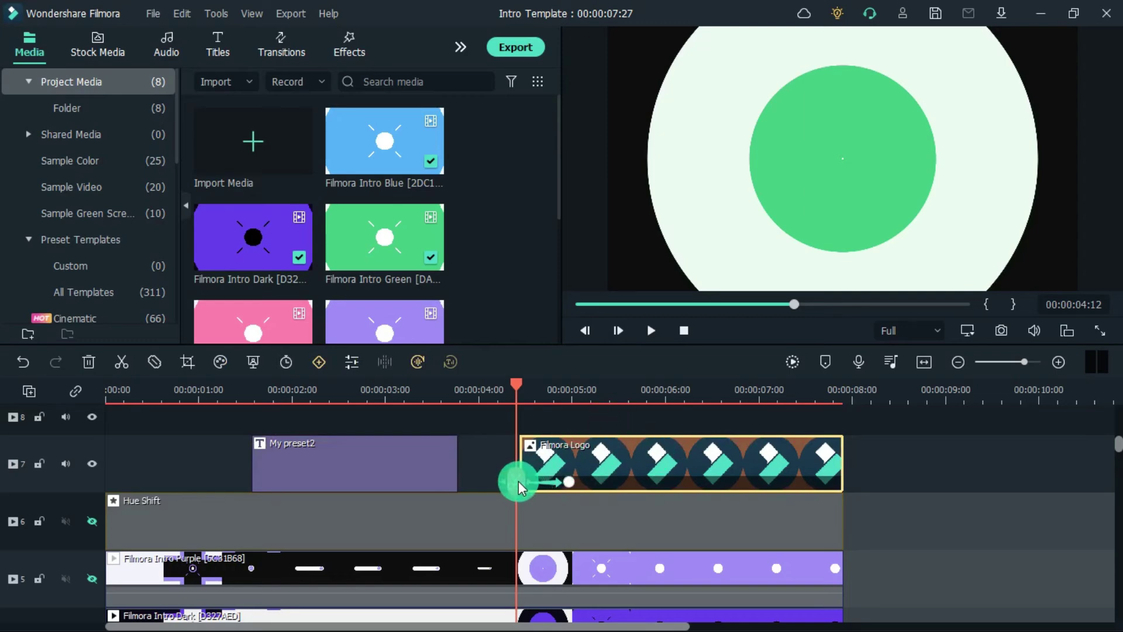
mouse_move(518, 487)
left_mouse_down()
mouse_move(541, 476)
mouse_move(55, 339)
mouse_move(6, 339)
mouse_move(123, 307)
left_mouse_up()
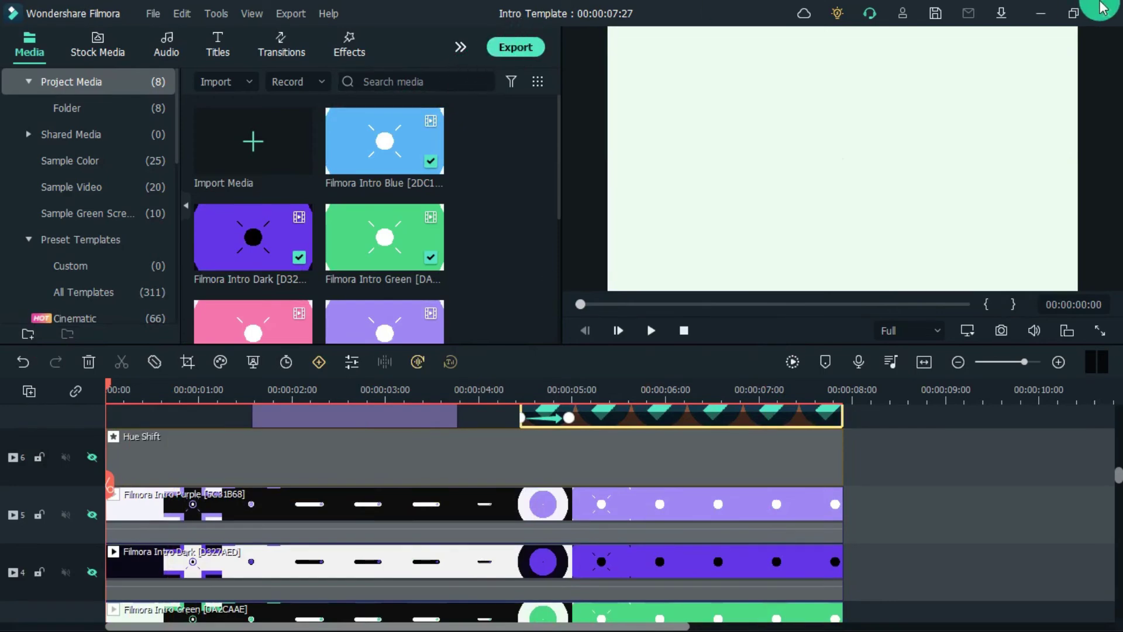
Export the intro as Intro Template.mp4 with best-quality custom settings.
key("ctrl+e")
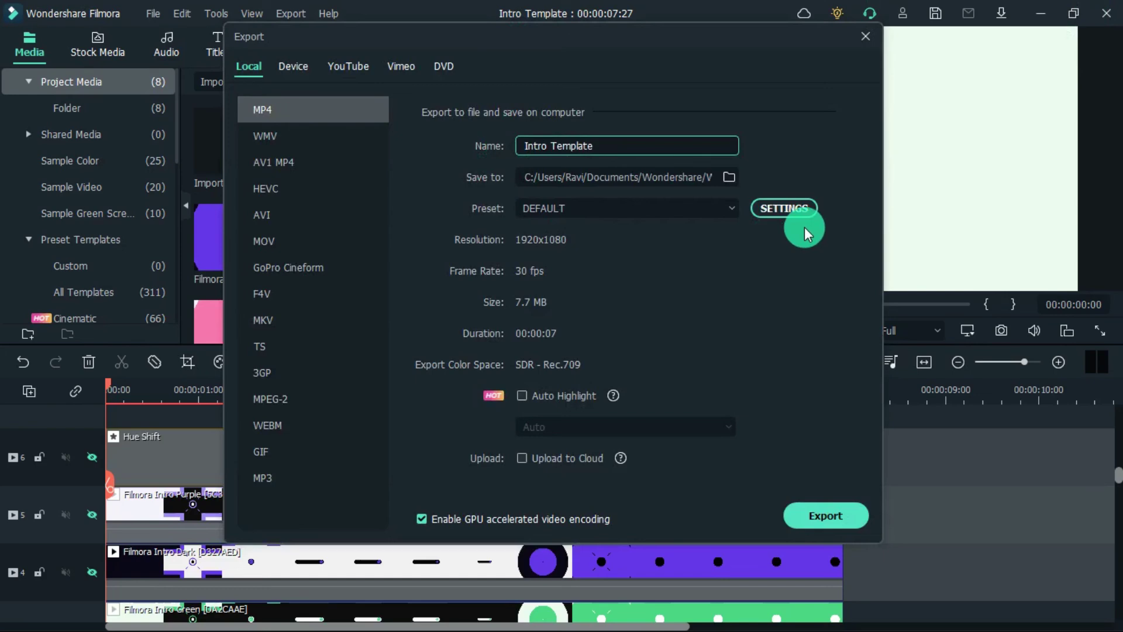
left_click(791, 208)
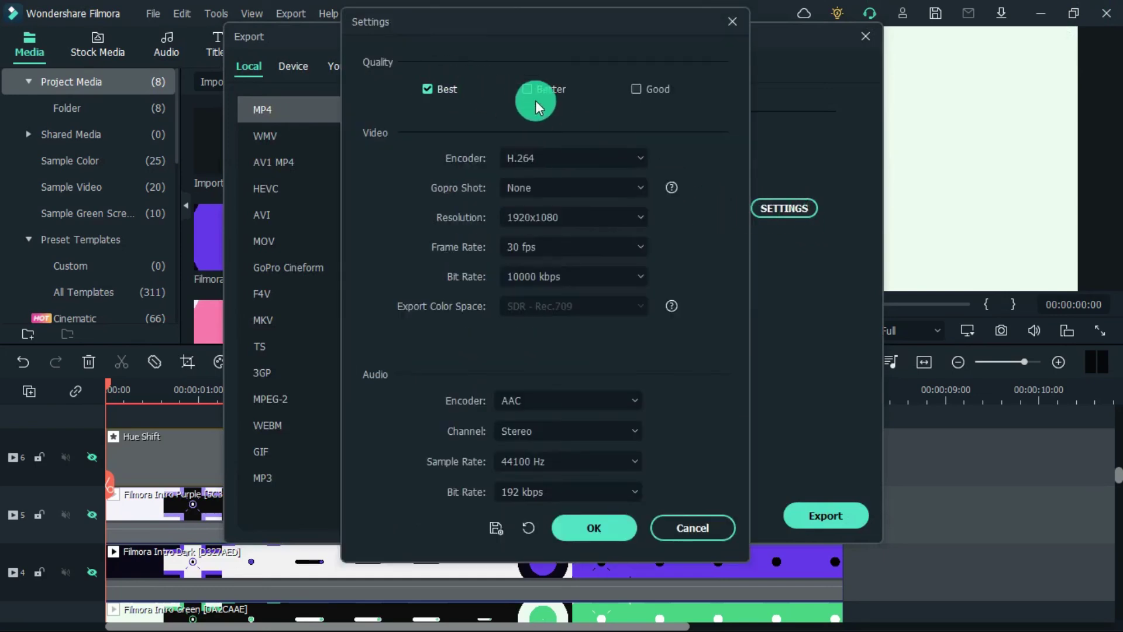
left_click(593, 527)
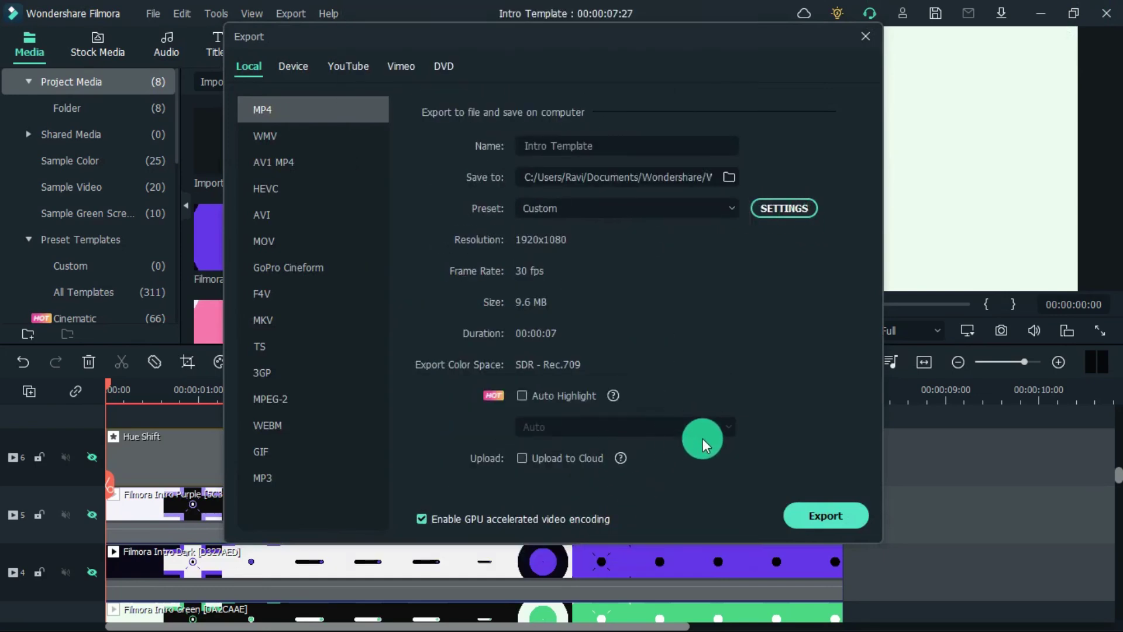
left_click(826, 512)
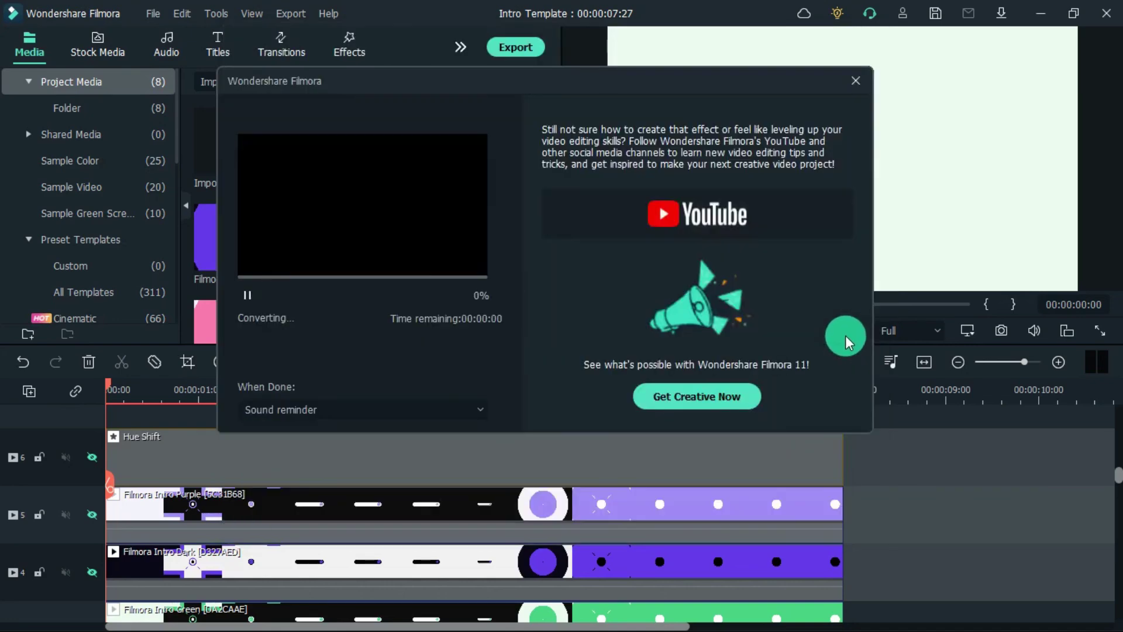